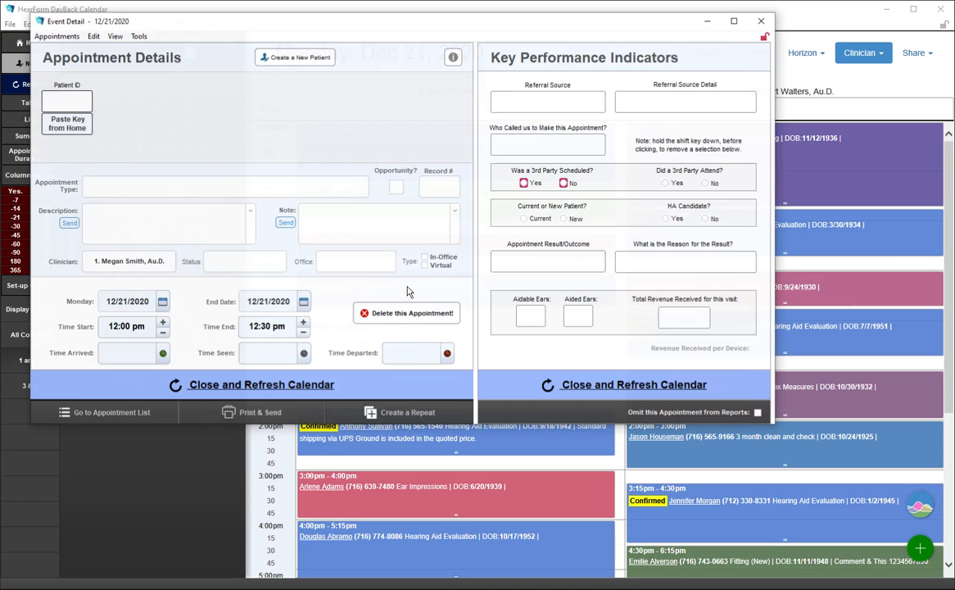
Set the 12:00 pm appointment's type to Lunch and assign the sixth patient listed to it
left_click(168, 186)
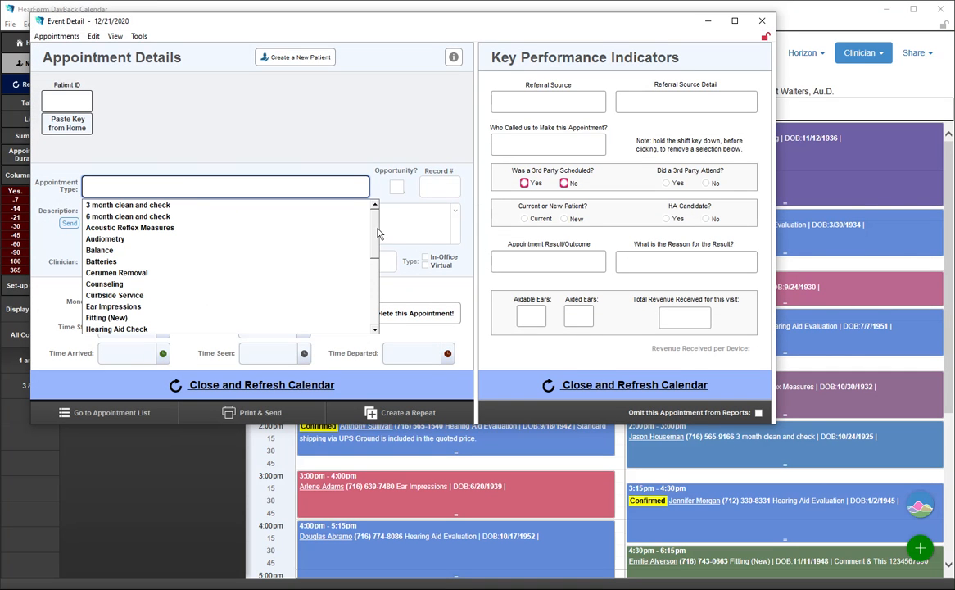
scroll(377, 233, "down", 4)
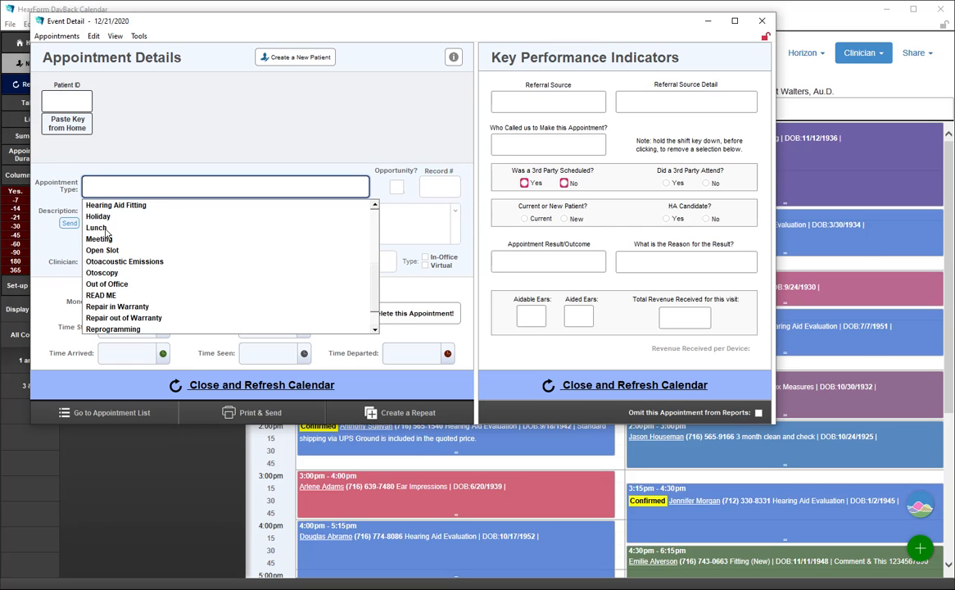
left_click(105, 229)
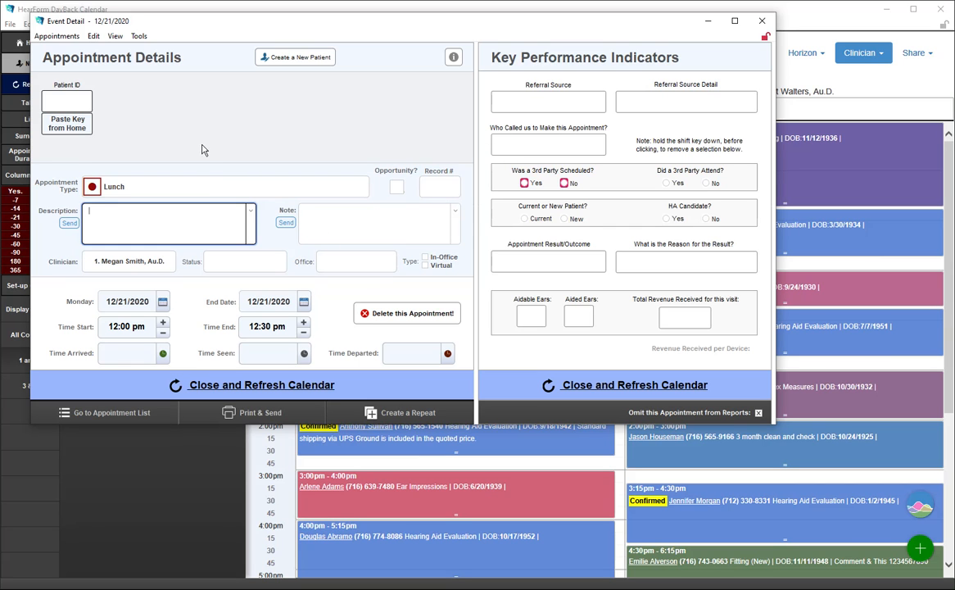
left_click(67, 103)
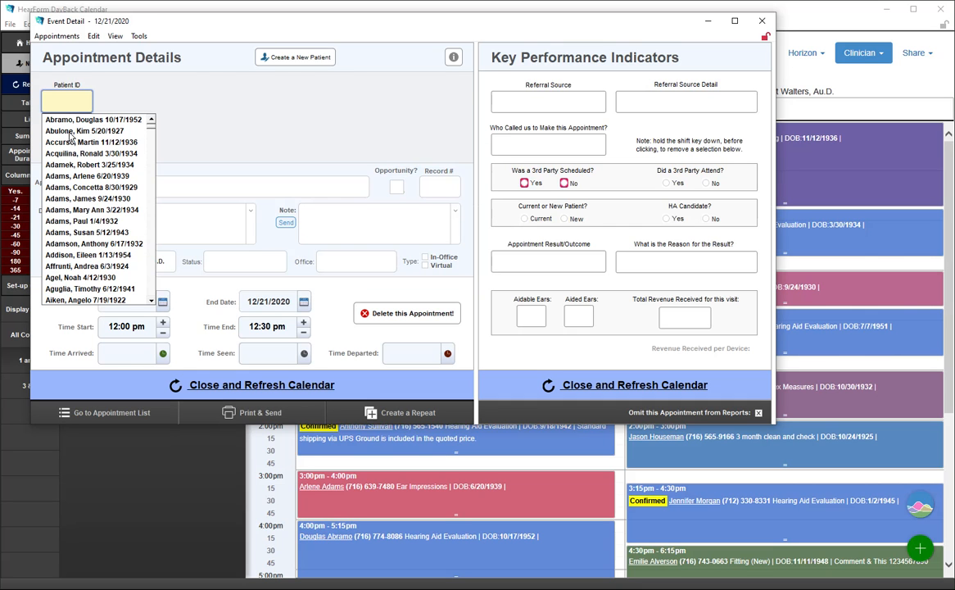
left_click(71, 176)
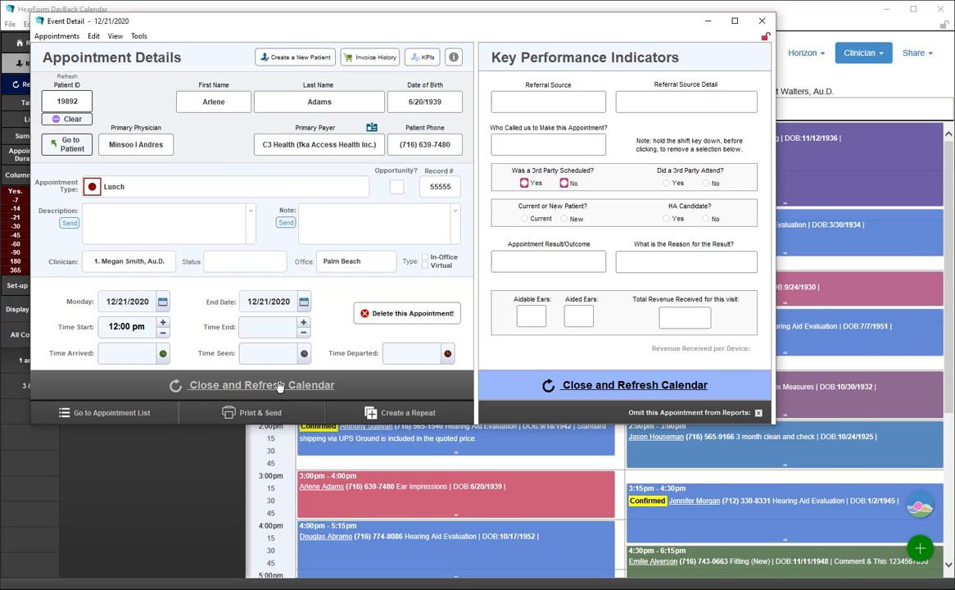
Create a daily repeat of the Lunch appointment, every 1 day for 10 more repetitions, without showing the new events
left_click(385, 413)
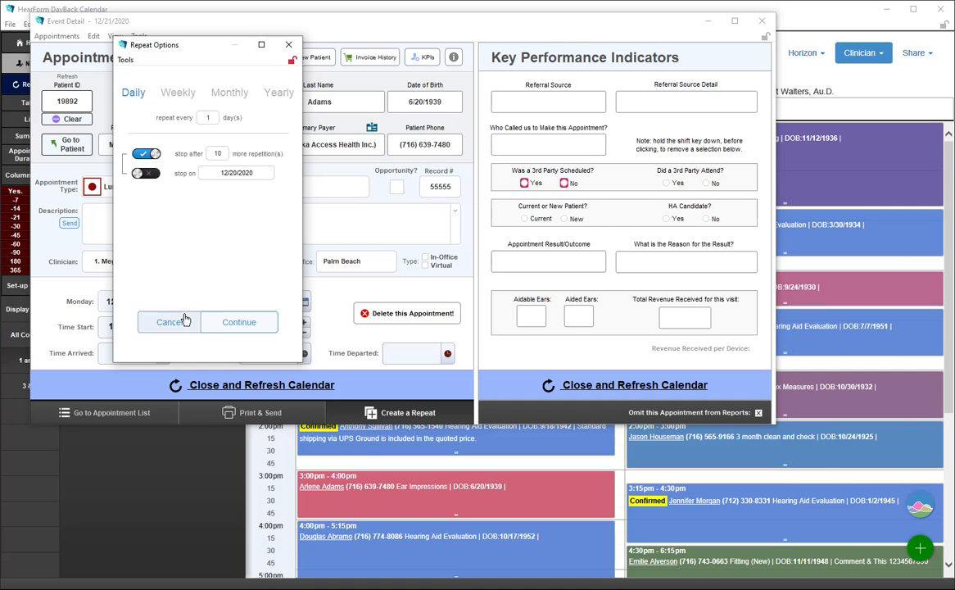
left_click(229, 322)
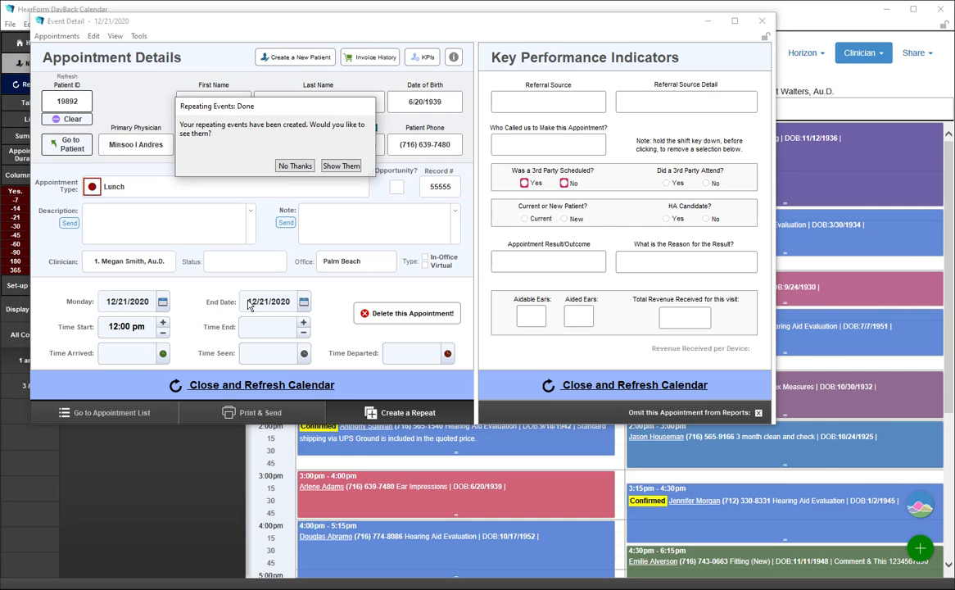
left_click(289, 163)
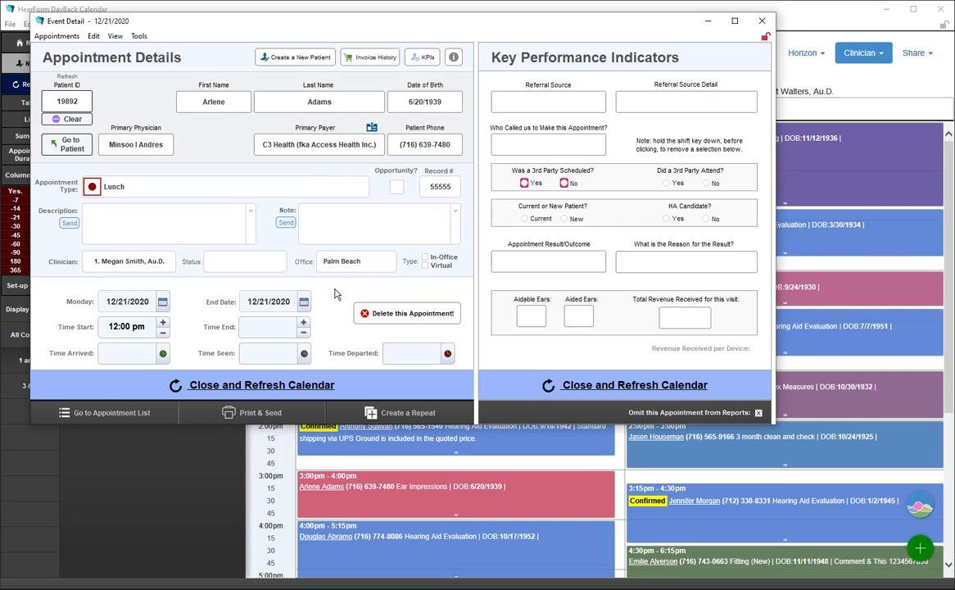
Return to the refreshed calendar and extend the December 21 Lunch appointment to end at 1:00 pm
left_click(251, 385)
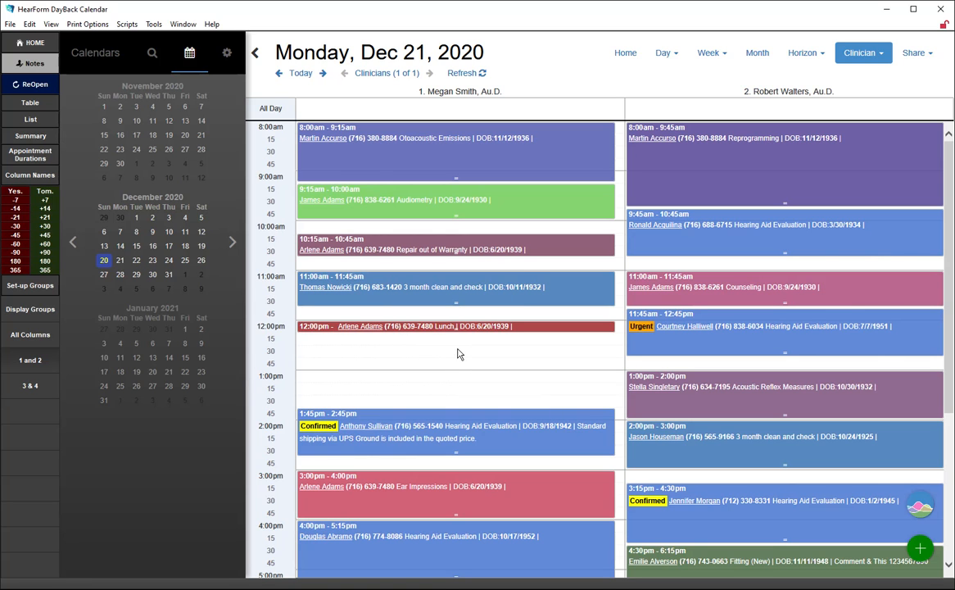
left_click_drag(425, 327, 424, 365)
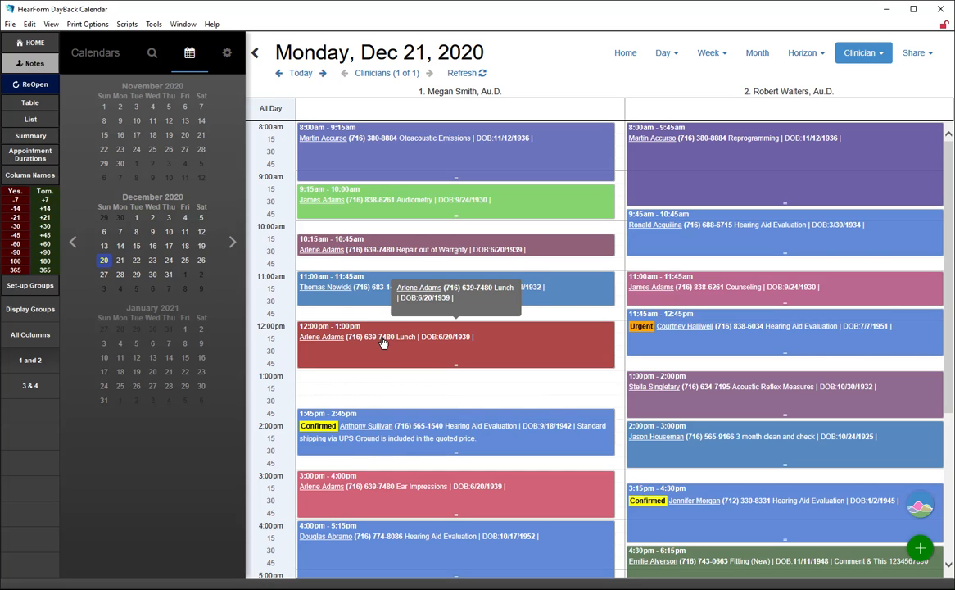
Open the appointment table, enlarge its window to fill the screen, and show all appointments
left_click(34, 110)
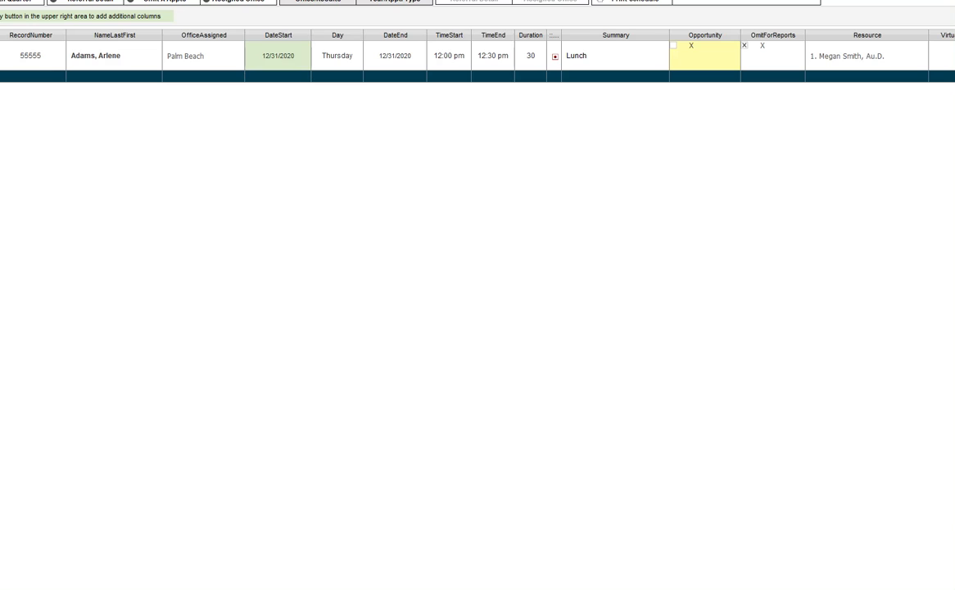
left_click_drag(0, 0, 615, 317)
left_click_drag(954, 325, 422, 15)
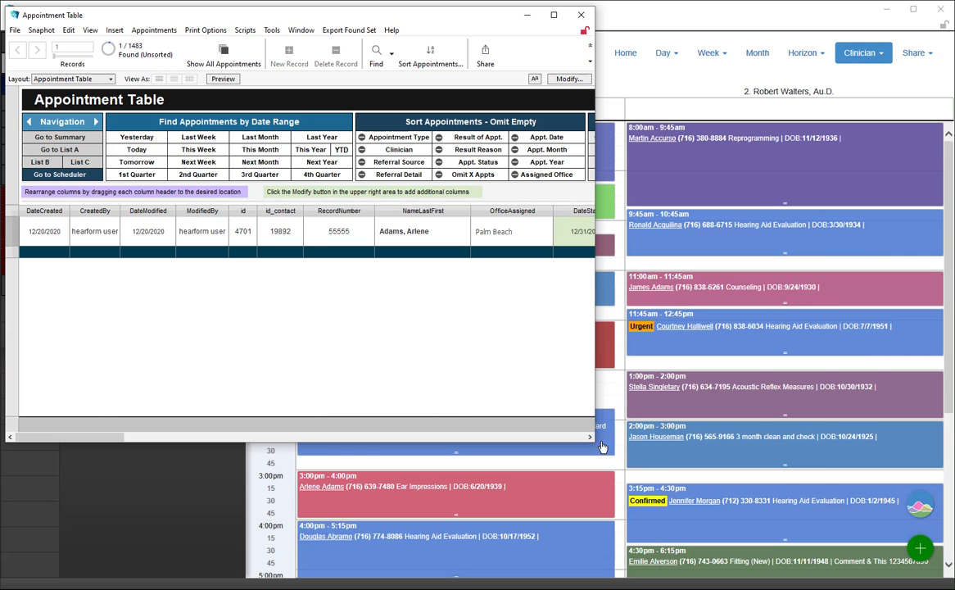
left_click_drag(594, 440, 945, 577)
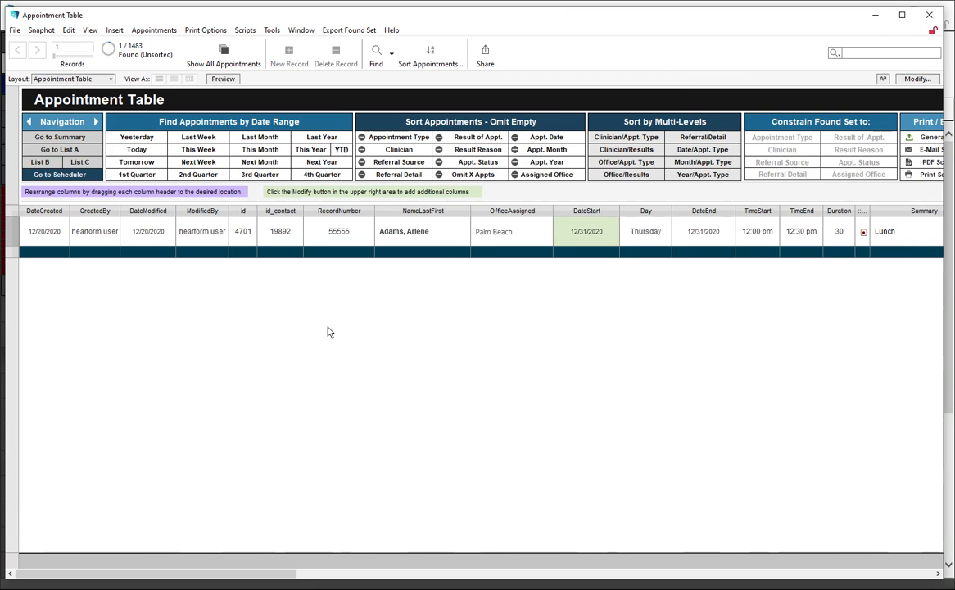
key("ctrl+j")
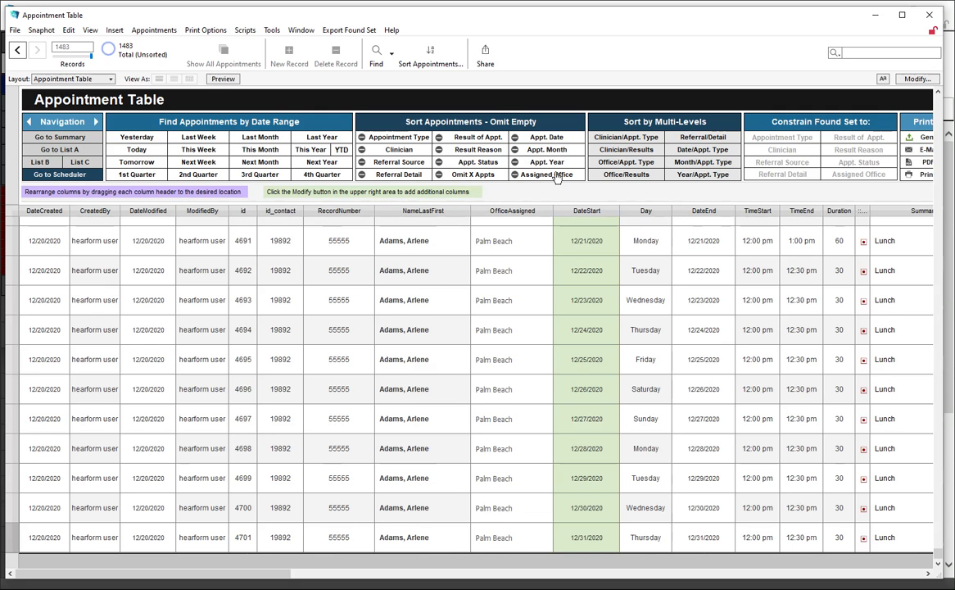
Start a find request for appointments with a DateStart of >12/19/2020
left_click(377, 54)
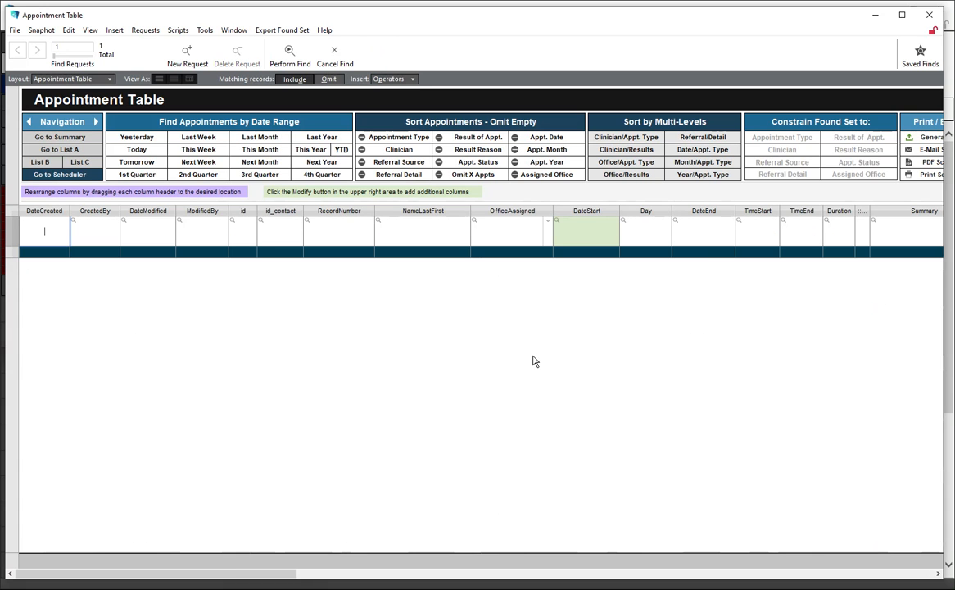
left_click(564, 228)
type(">")
key("ctrl+minus")
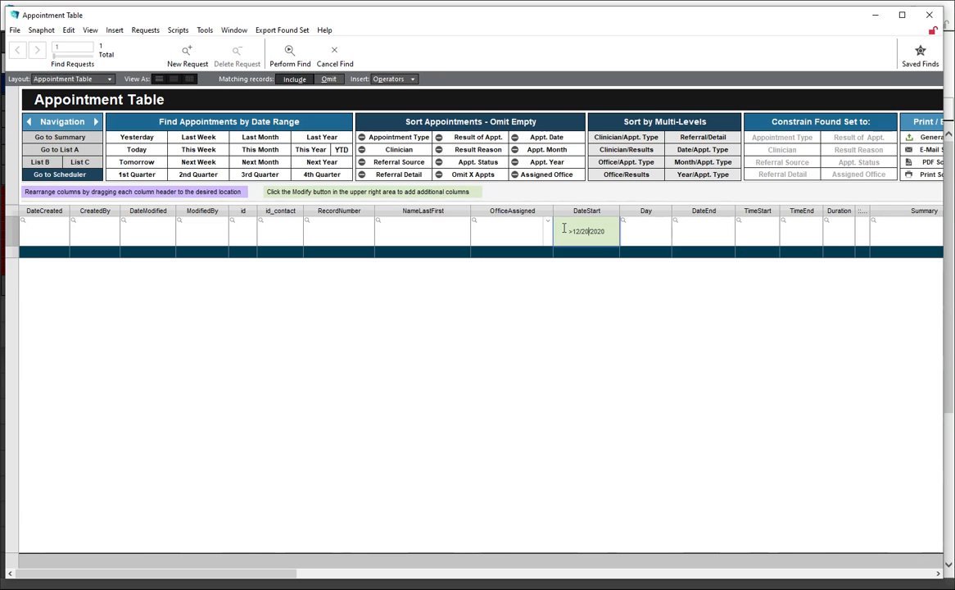
key("BackSpace")
key("BackSpace")
type("19")
Add Lunch as the Summary criterion, leave Resource empty, and perform the find
left_click(894, 234)
left_click_drag(209, 573, 324, 549)
left_click(619, 228)
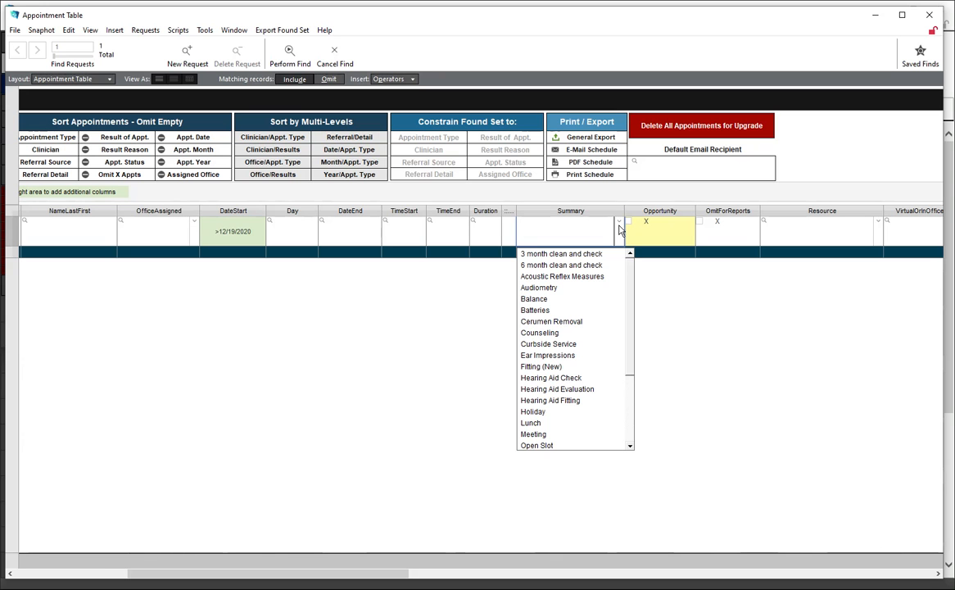
left_click(532, 424)
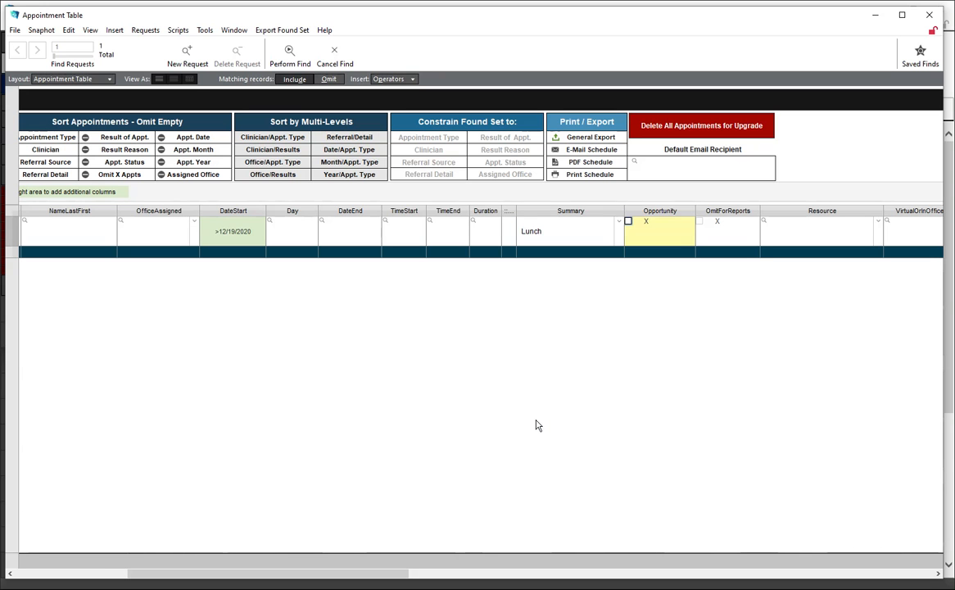
left_click(875, 229)
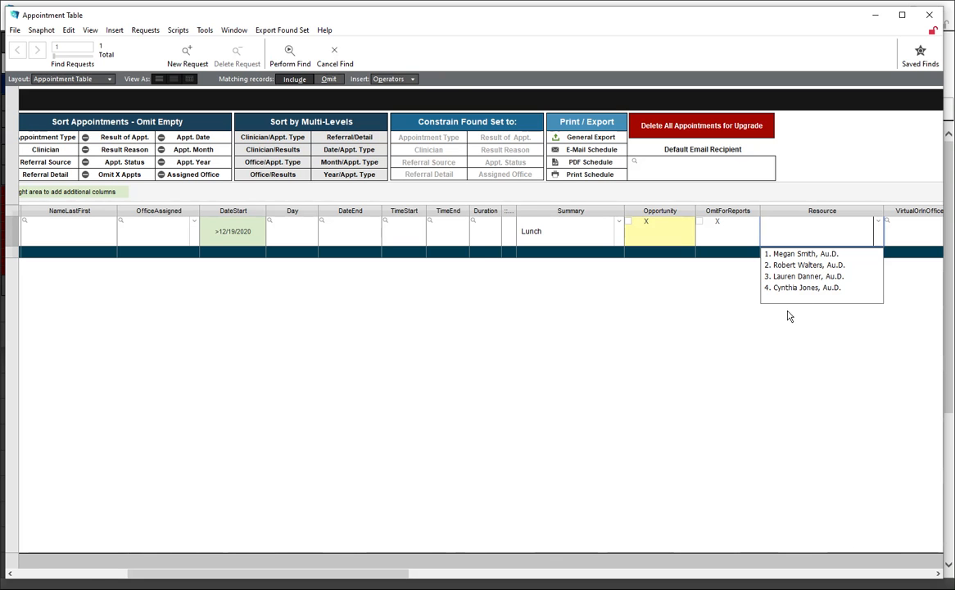
left_click(84, 573)
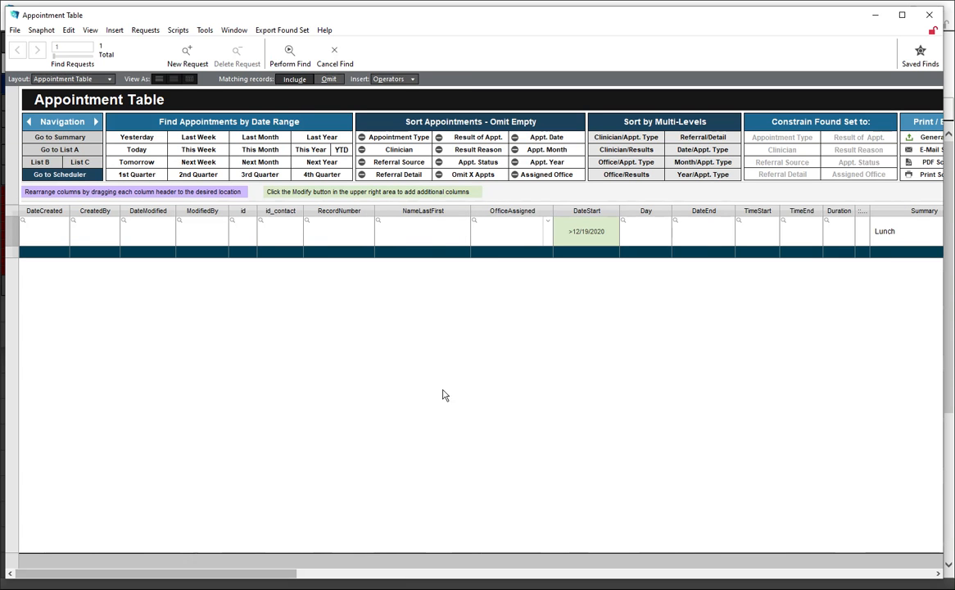
left_click(295, 56)
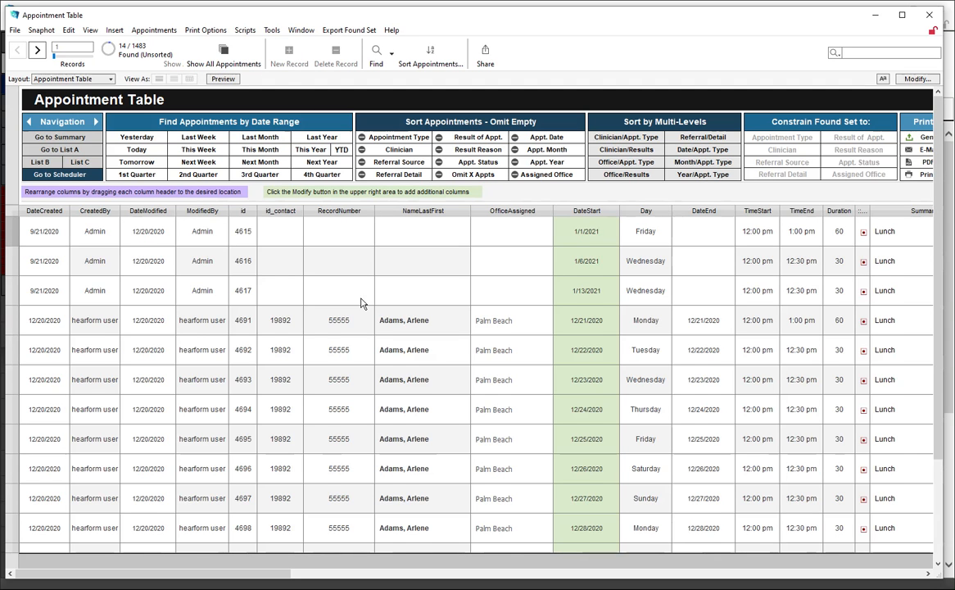
Omit the three Lunch appointments dated 1/1/2021, 1/6/2021 and 1/13/2021 from the found set
scroll(365, 356, "down", 3)
scroll(311, 354, "up", 3)
left_click(320, 236)
left_click(163, 32)
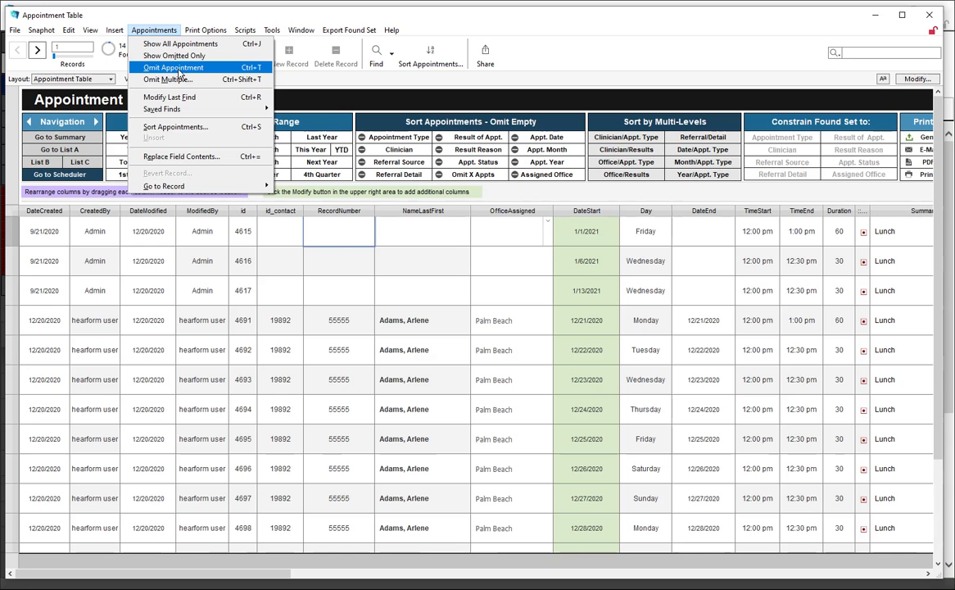
left_click(232, 67)
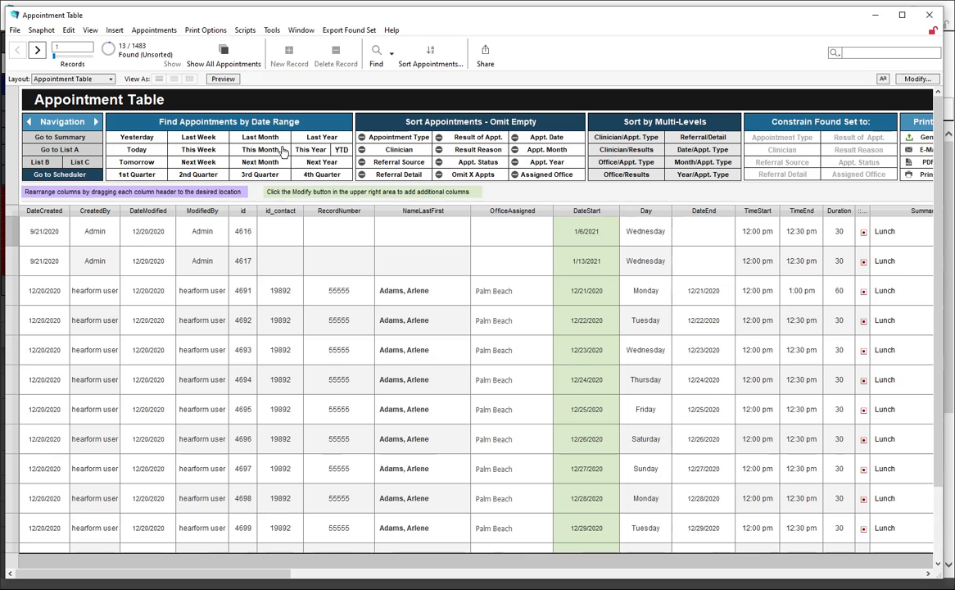
left_click(342, 234)
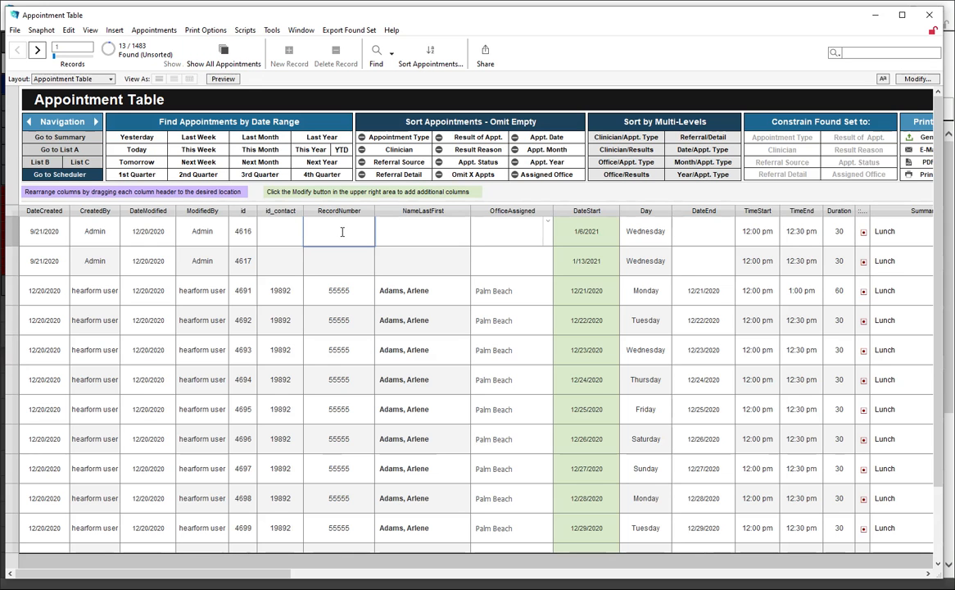
key("ctrl+t")
key("ctrl+t")
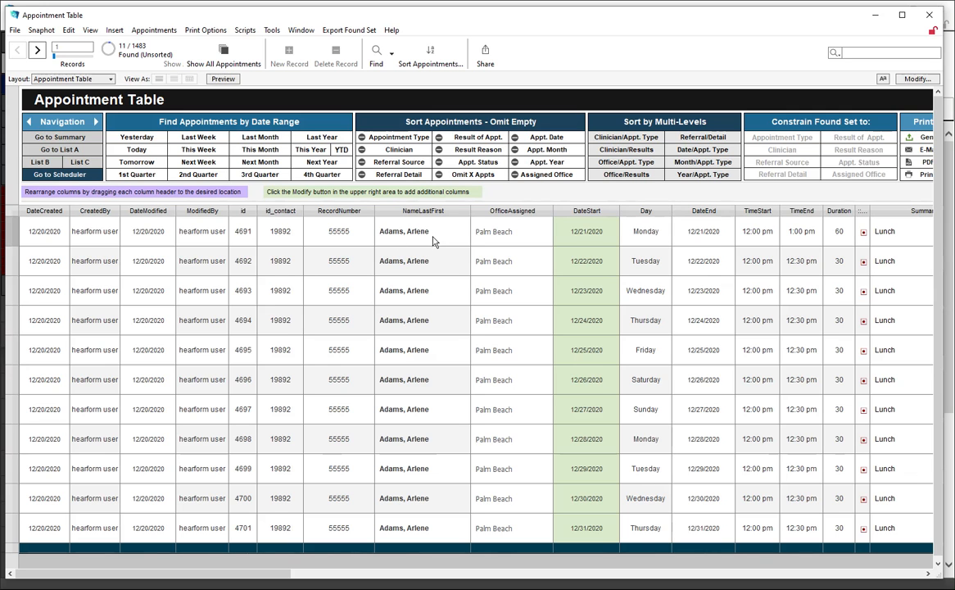
Clear id_contact in the first record and replace that field with the empty value across the whole found set
left_click(292, 235)
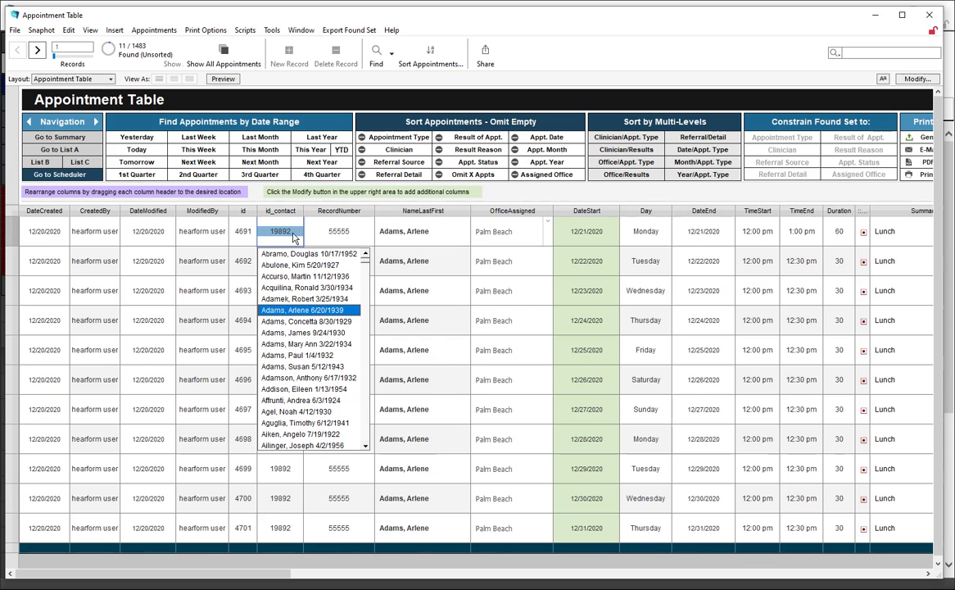
key("BackSpace")
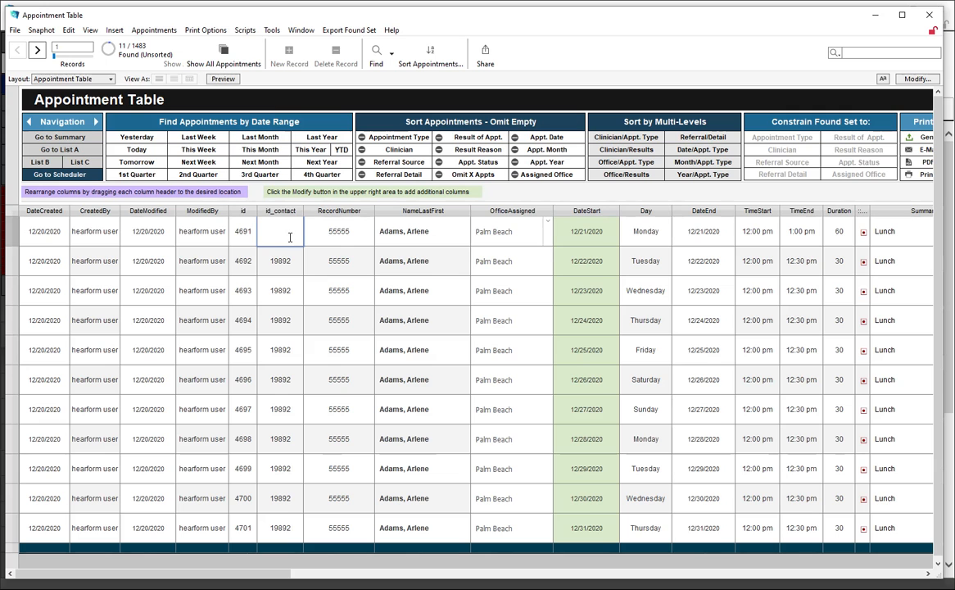
left_click(152, 31)
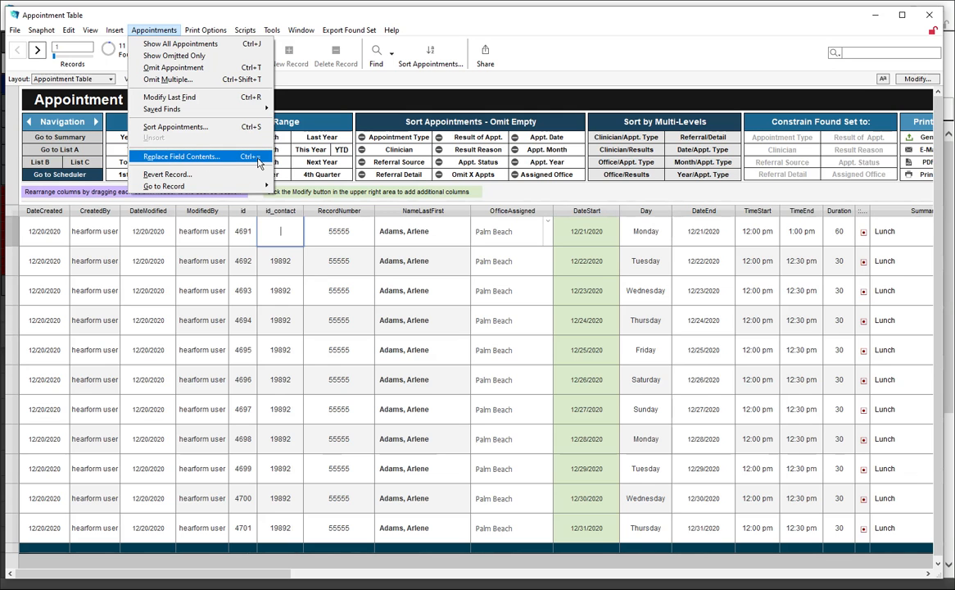
left_click(222, 159)
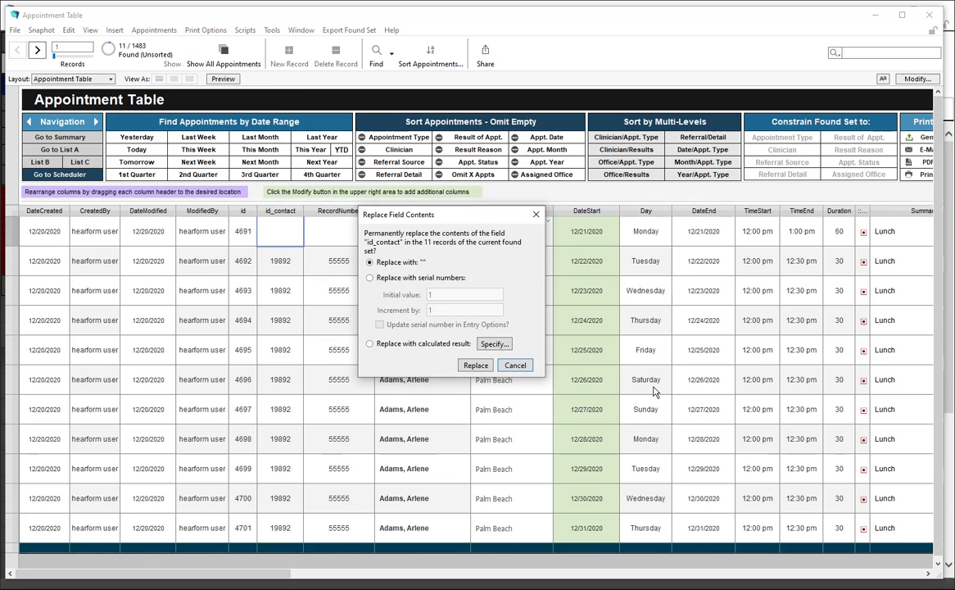
left_click_drag(446, 205, 417, 170)
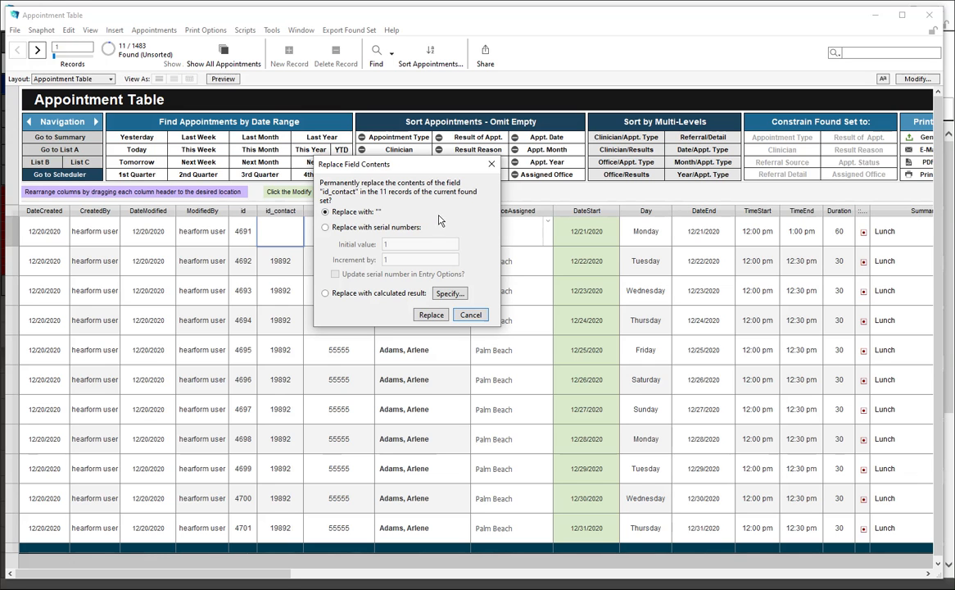
left_click(431, 316)
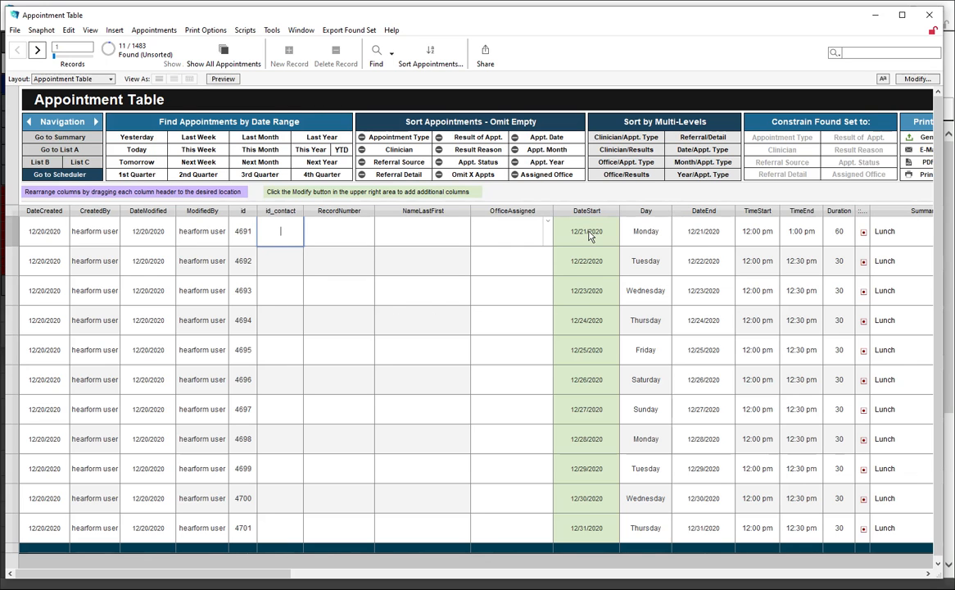
Set DateEnd in the first record to 1/1/1900 and replace that field's contents with it across the whole found set
left_click(715, 233)
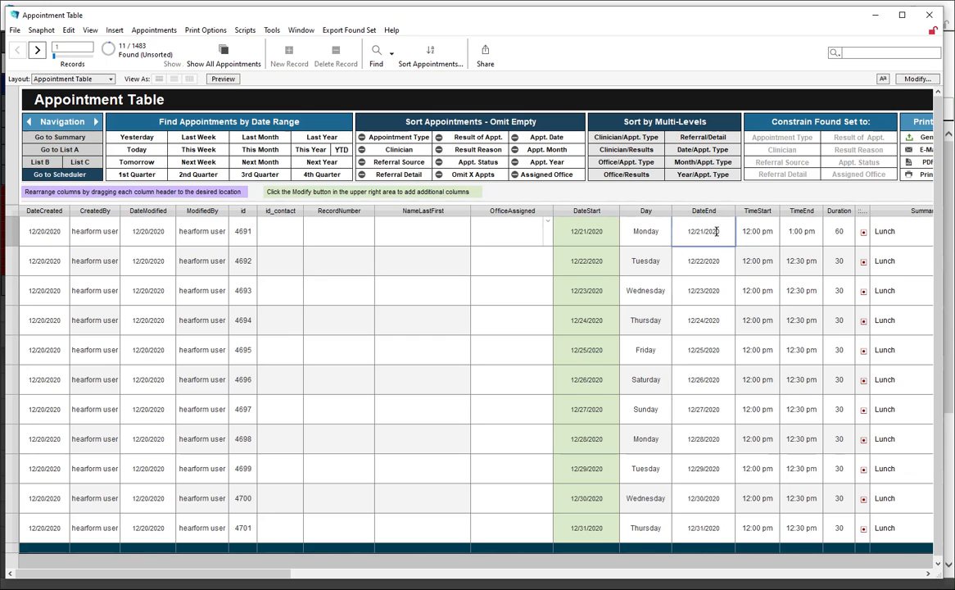
left_click_drag(728, 231, 678, 233)
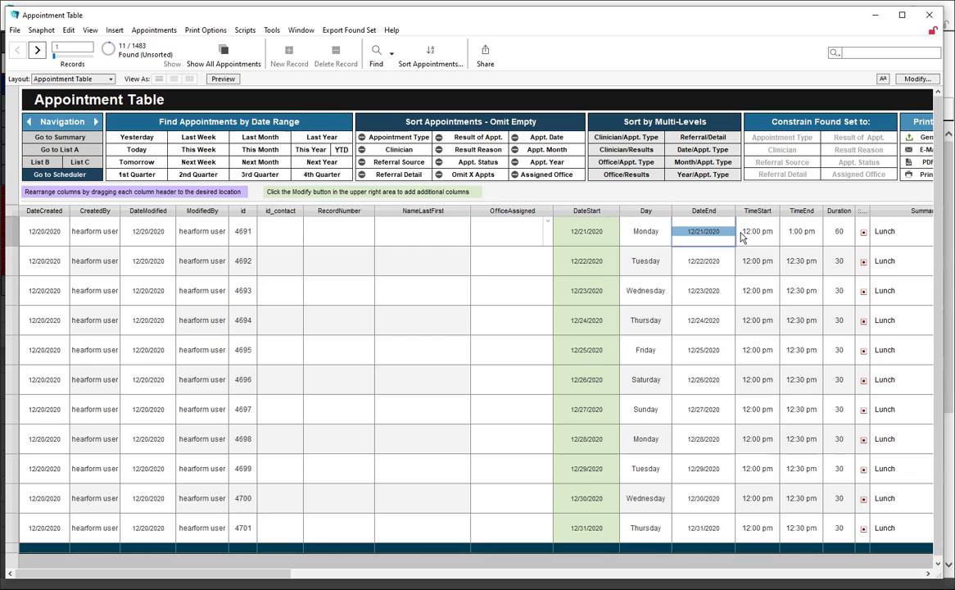
key("BackSpace")
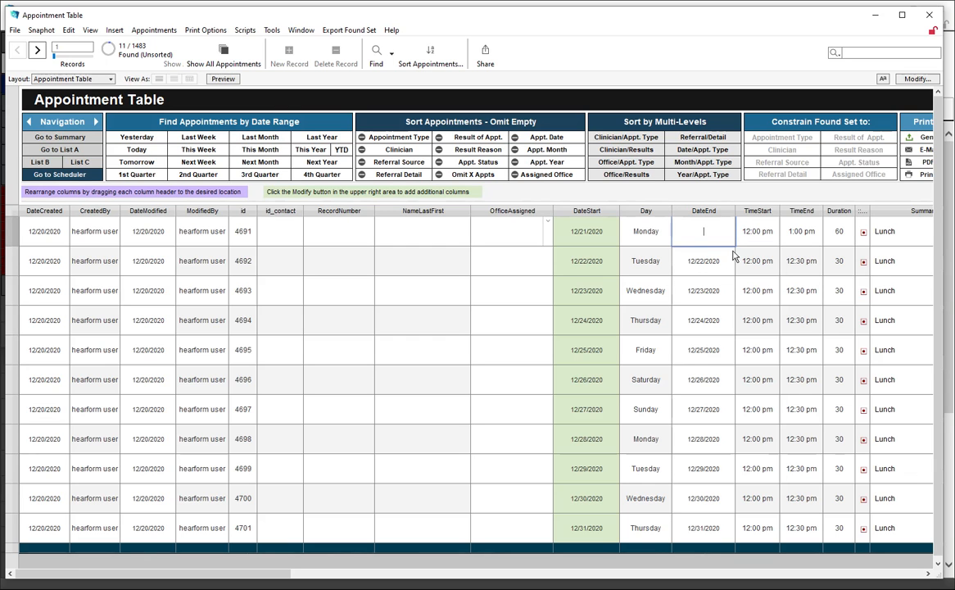
type("1/1/1900")
left_click(155, 31)
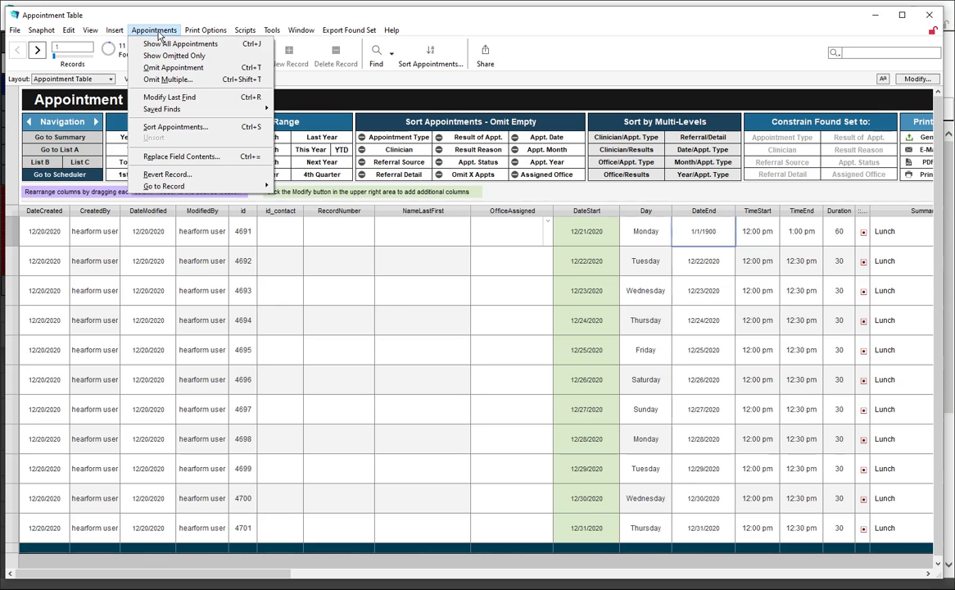
mouse_move(155, 108)
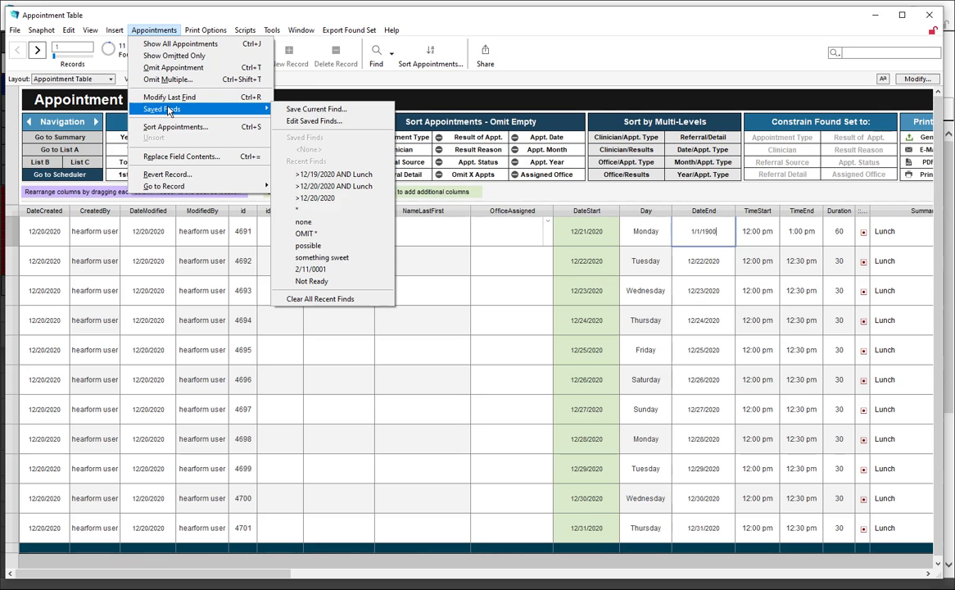
left_click(172, 156)
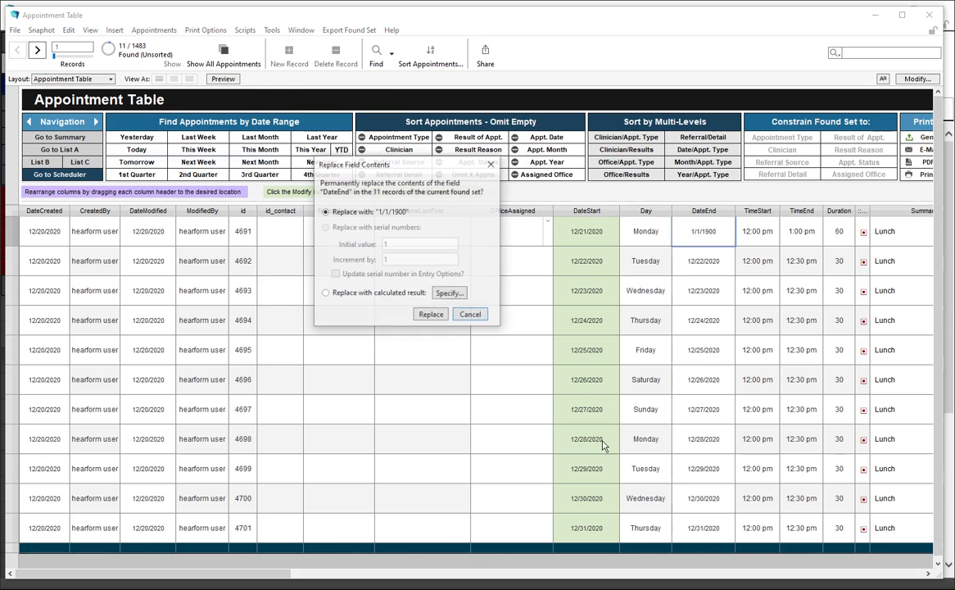
left_click(430, 315)
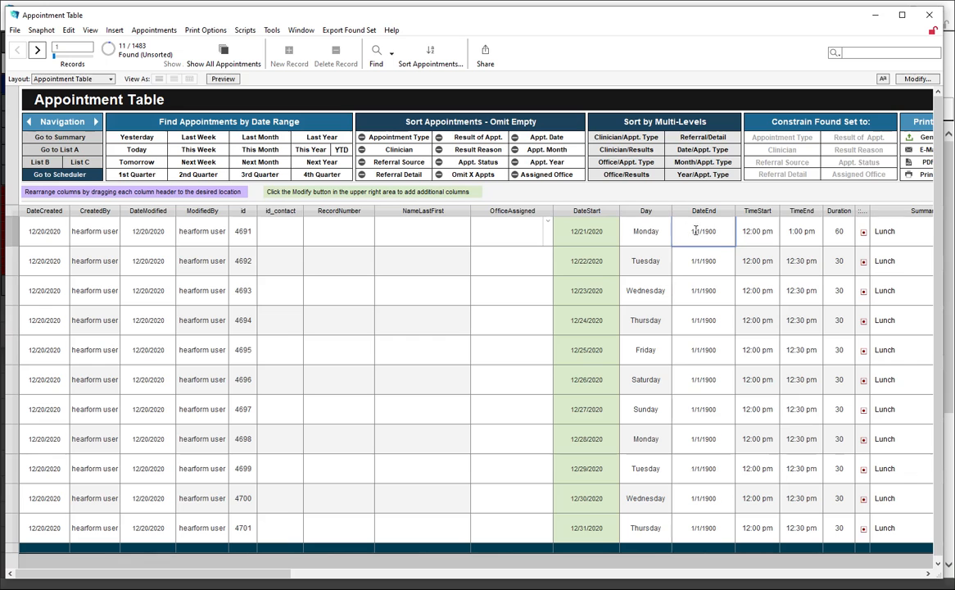
Set DateStart in the first record to 1/1/1900 and replace that field's contents with it across the found set
left_click(608, 232)
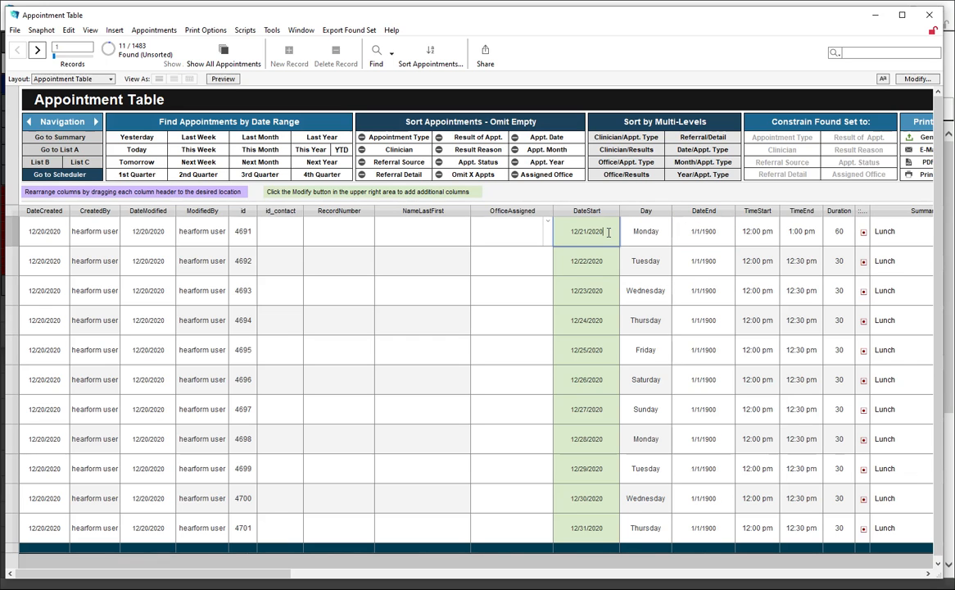
key("ctrl+a")
type("1/1/1900")
left_click(154, 30)
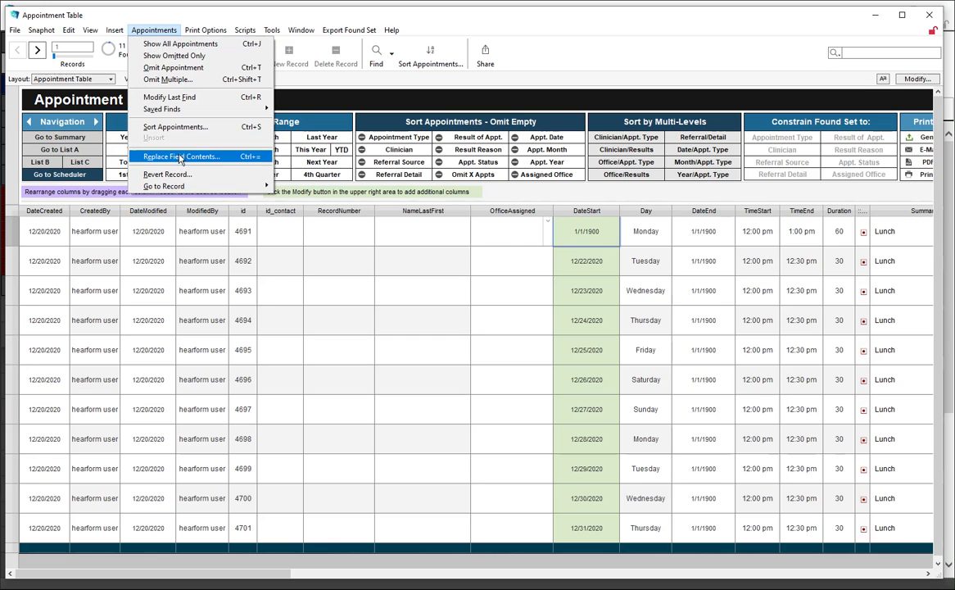
left_click(168, 155)
left_click(432, 315)
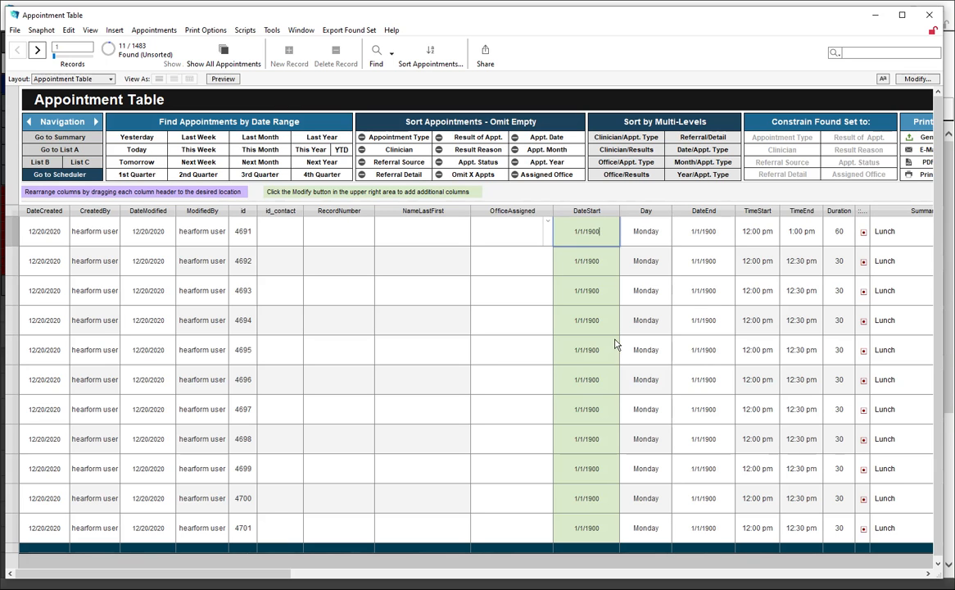
Re-login to the DayBack file with the Admin account and its password
left_click(245, 31)
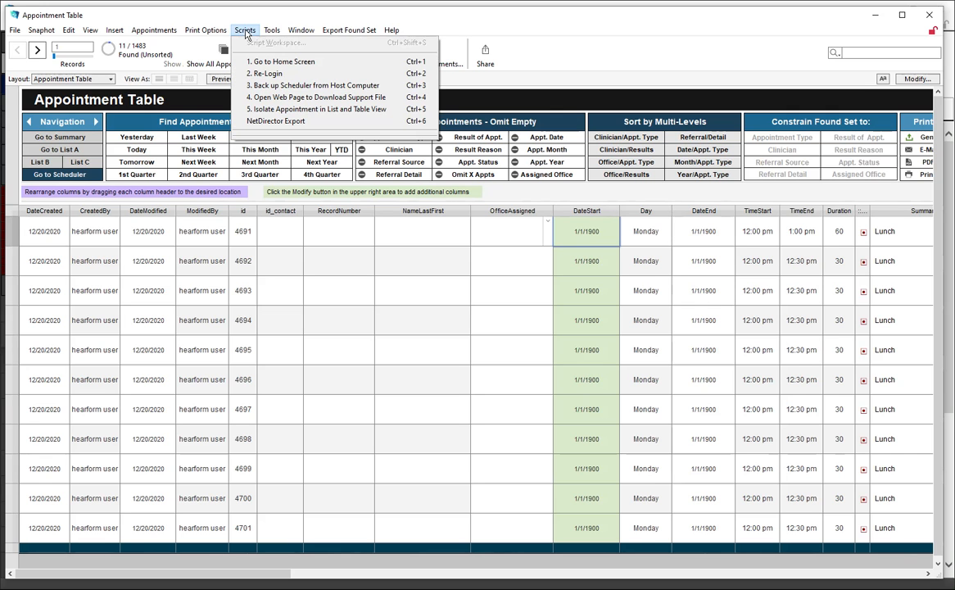
left_click(266, 73)
type("Admin")
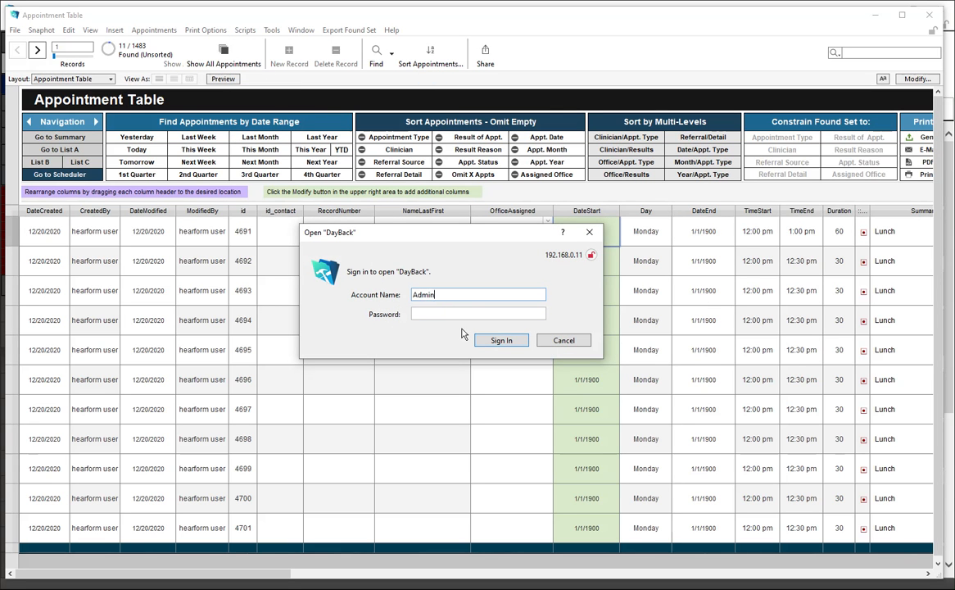
key("Tab")
type("••••••")
key("Return")
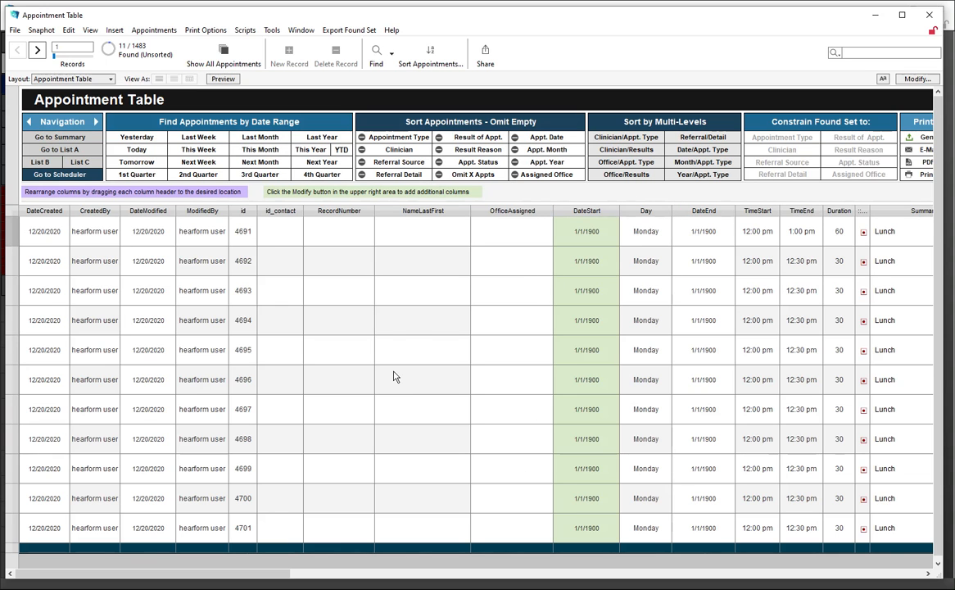
Switch the custom menu set to [Standard FileMaker Menus]
left_click(271, 32)
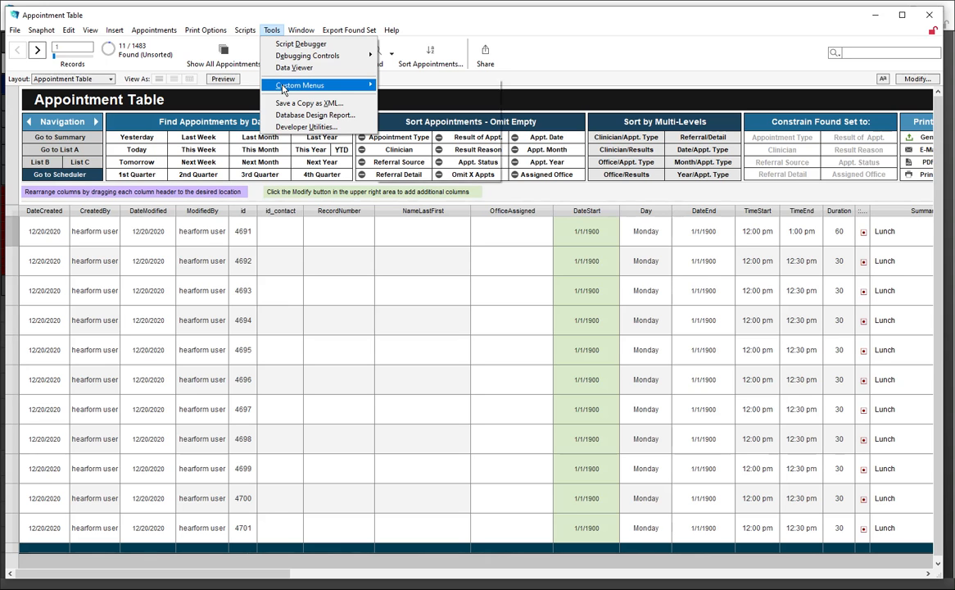
mouse_move(260, 85)
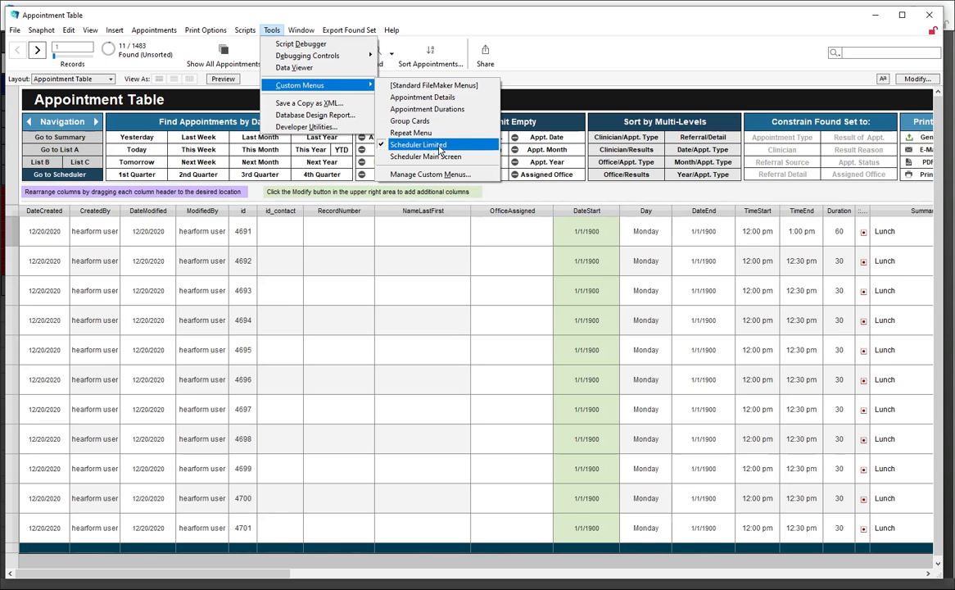
left_click(434, 86)
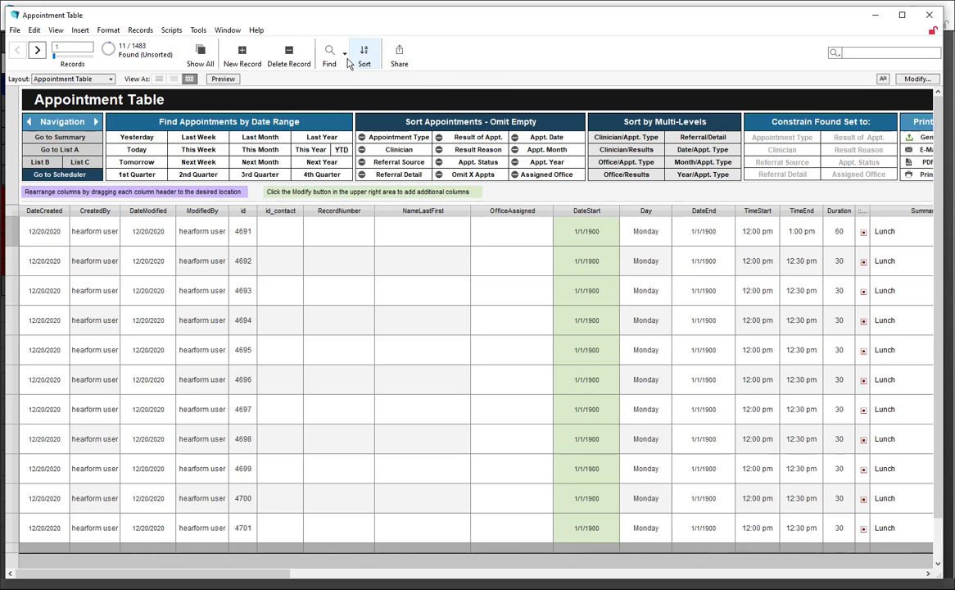
Delete all the Lunch appointment records in the current found set
left_click(141, 31)
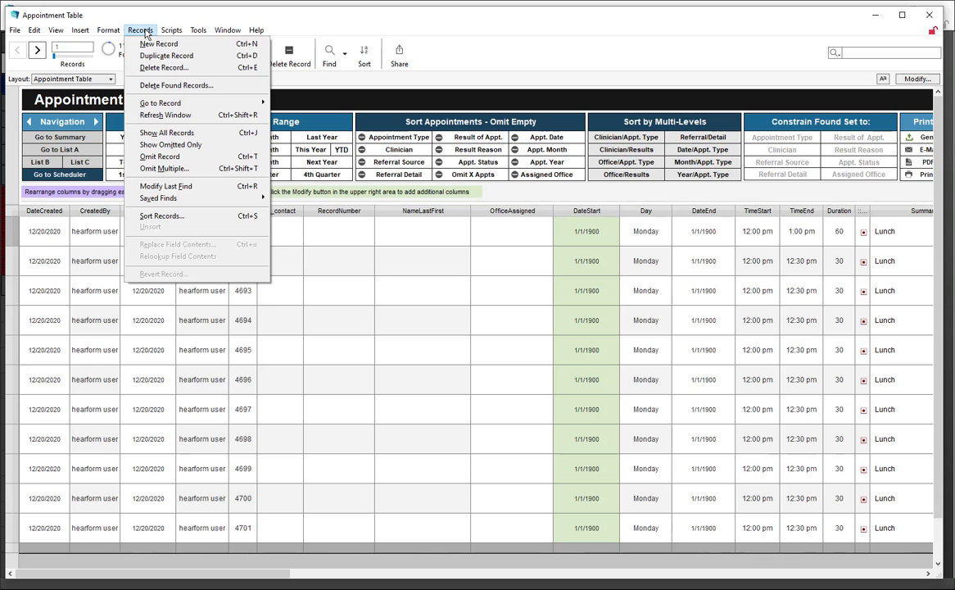
left_click(157, 88)
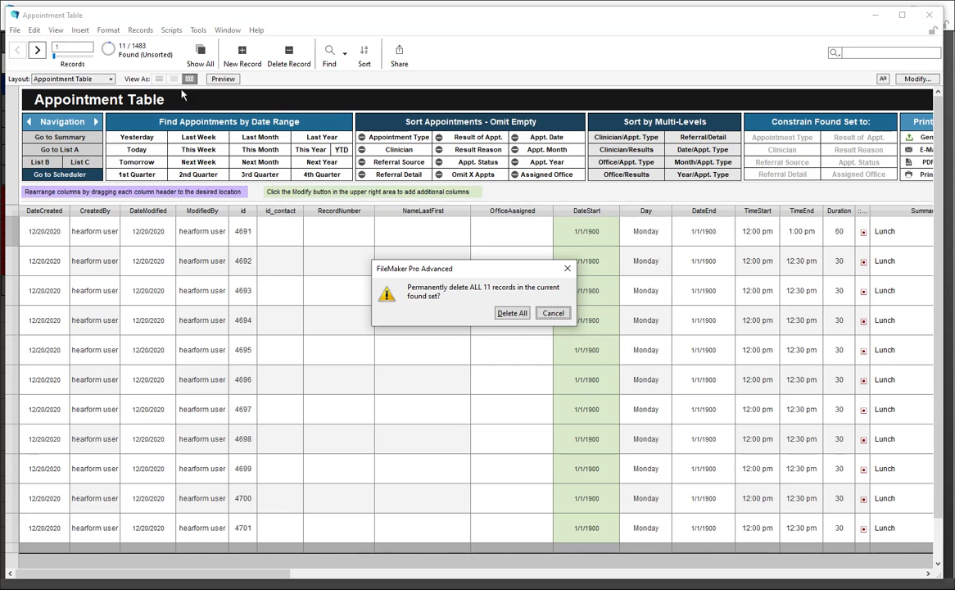
left_click(512, 313)
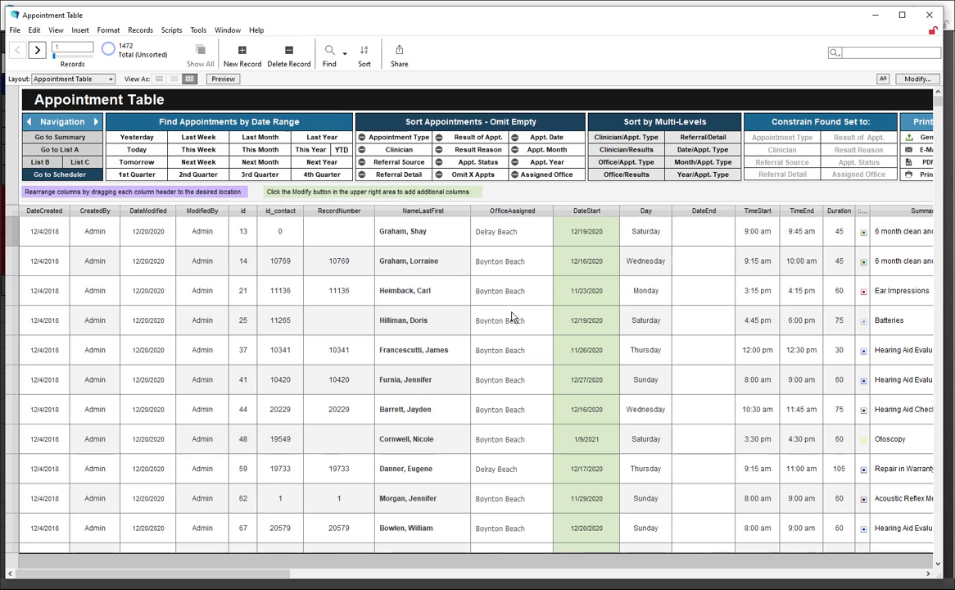